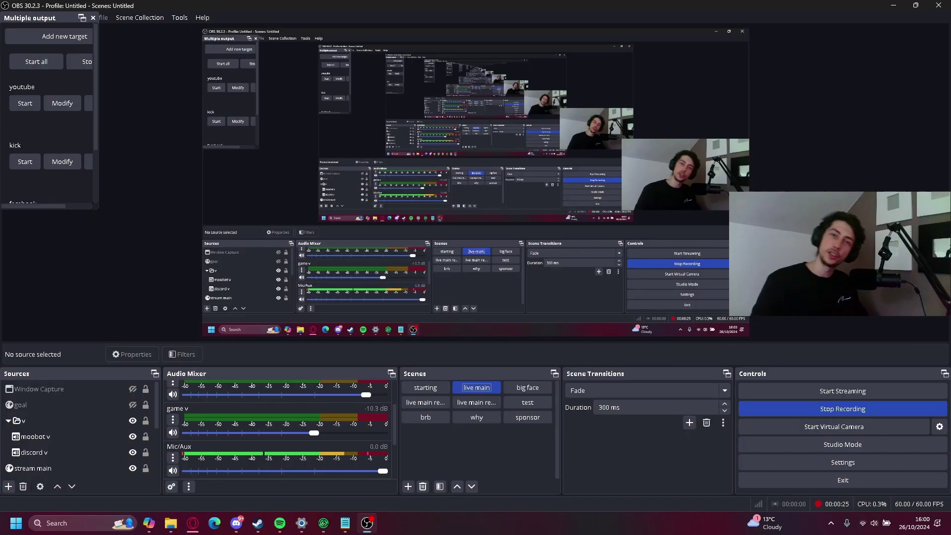
Hide the OBS Studio window with Super+D to show the desktop.
key("super+d")
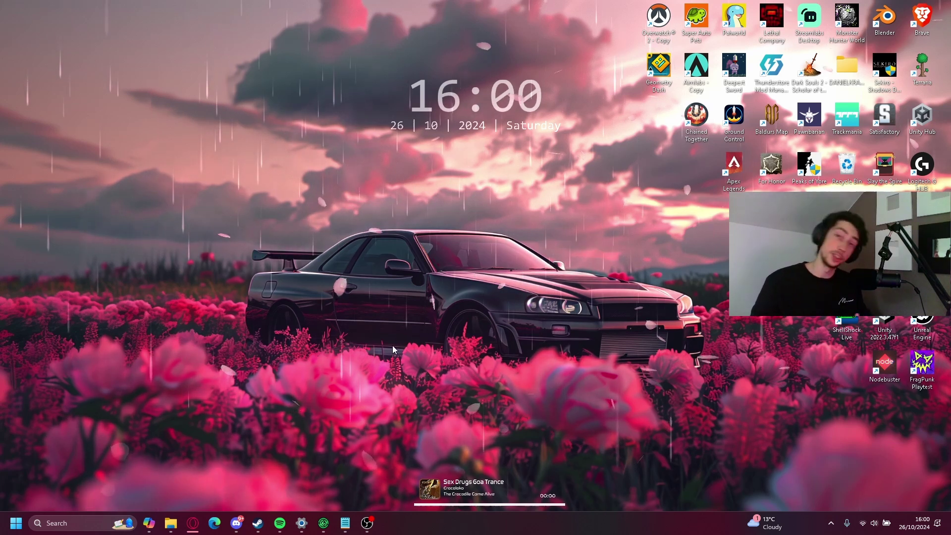
left_click(192, 524)
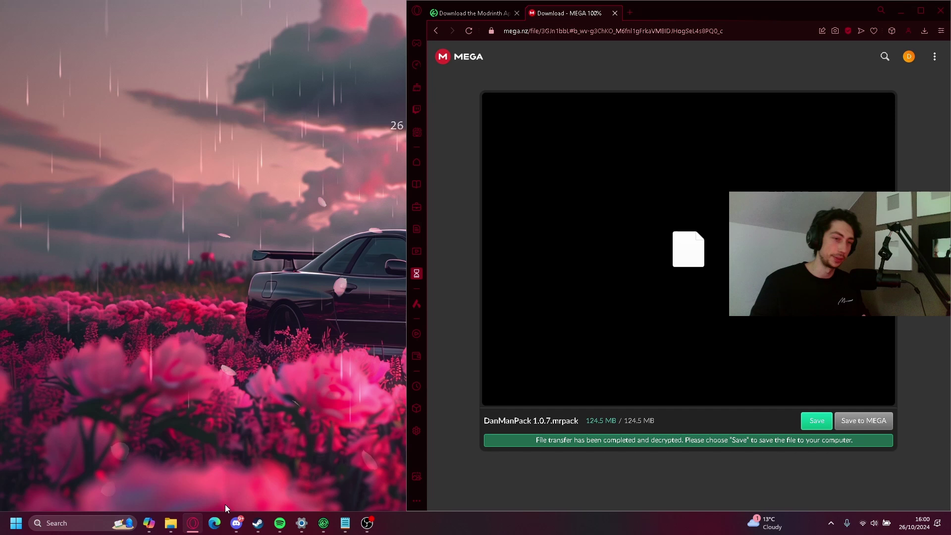
left_click(468, 12)
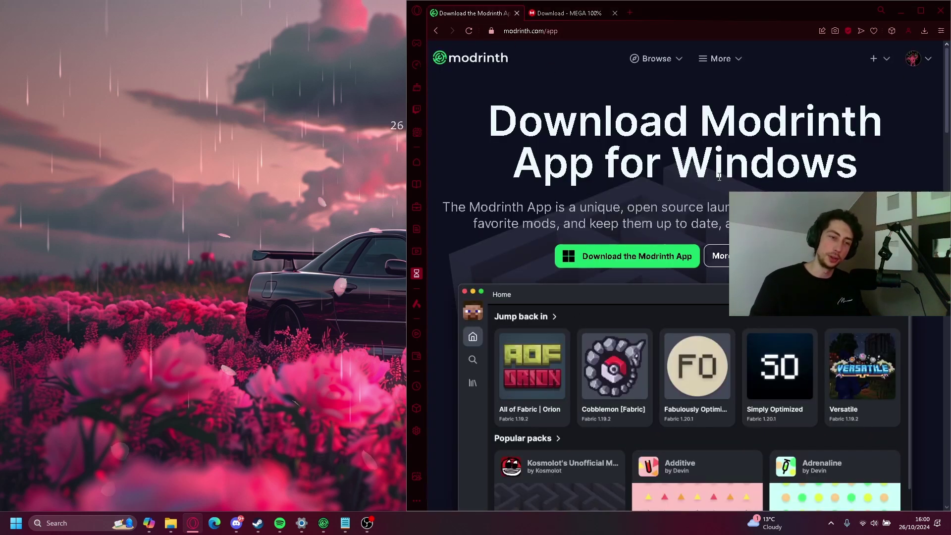
left_click(513, 38)
type("mo")
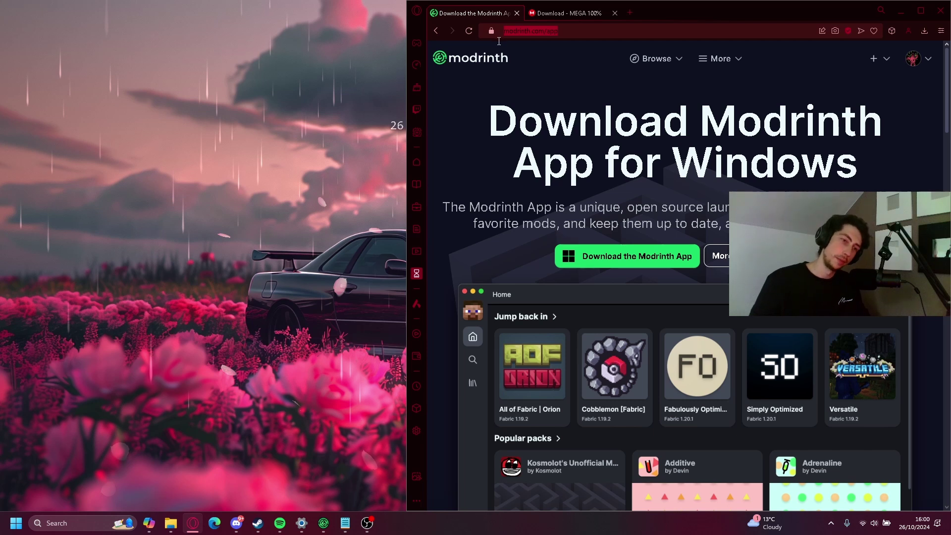
left_click(548, 14)
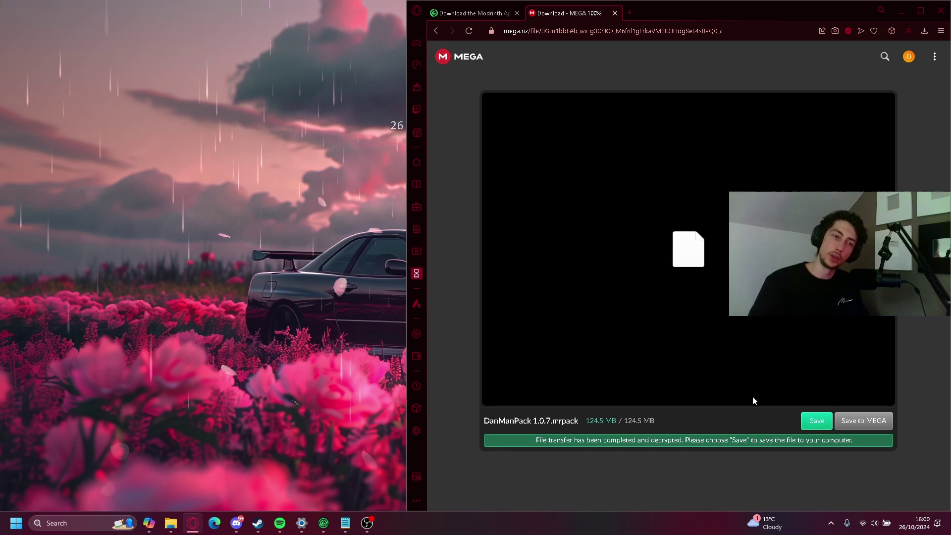
left_click(894, 13)
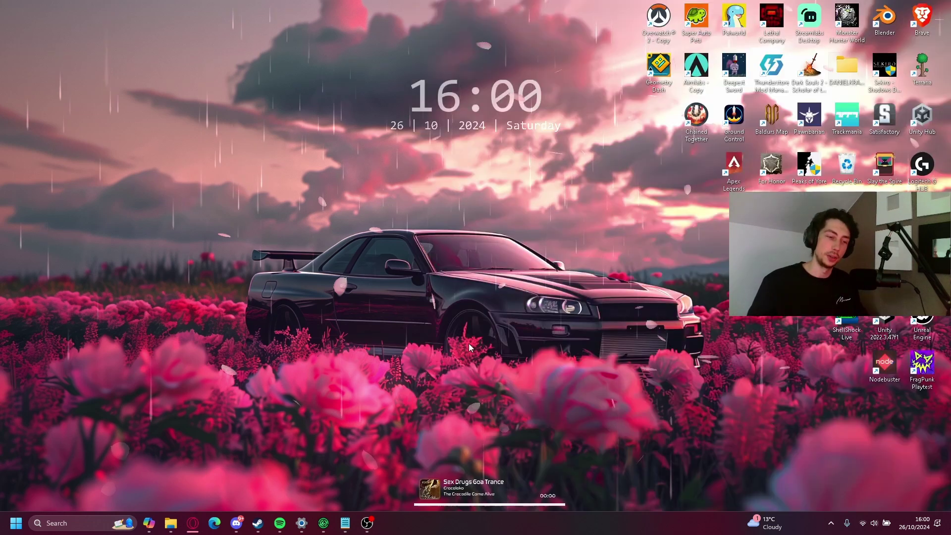
Install DanManPack 1.0.7.mrpack from Downloads into Modrinth App as a new instance.
left_click(325, 523)
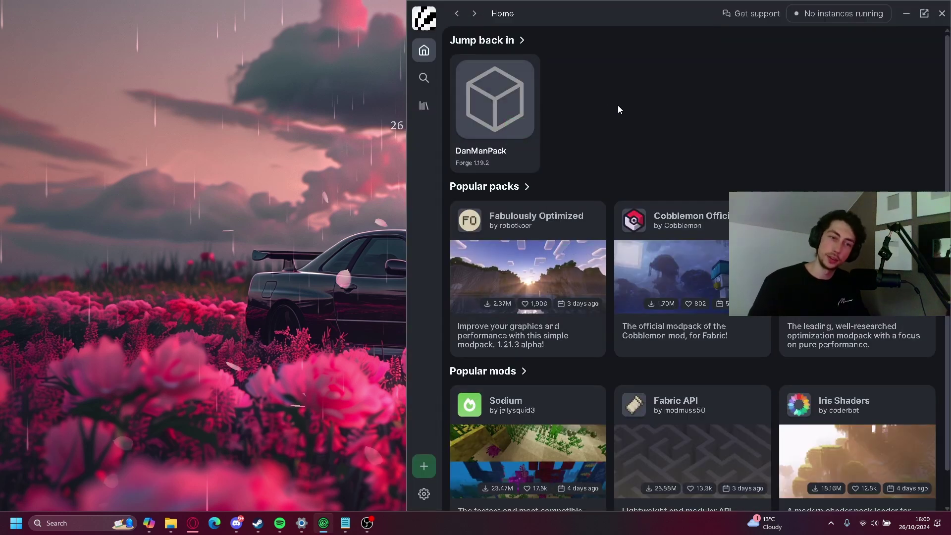
left_click(170, 524)
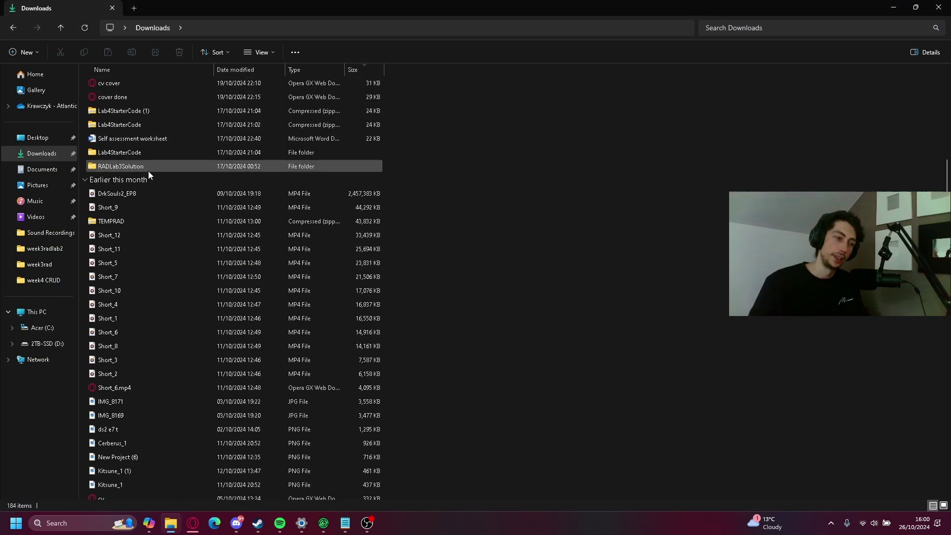
scroll(155, 146, "up", 2)
scroll(164, 141, "up", 6)
scroll(169, 138, "up", 5)
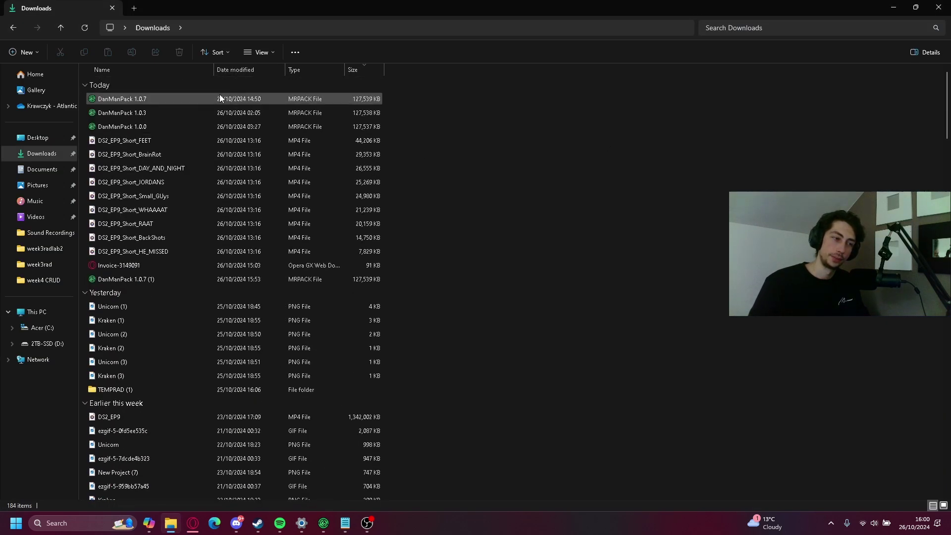
double_click(173, 100)
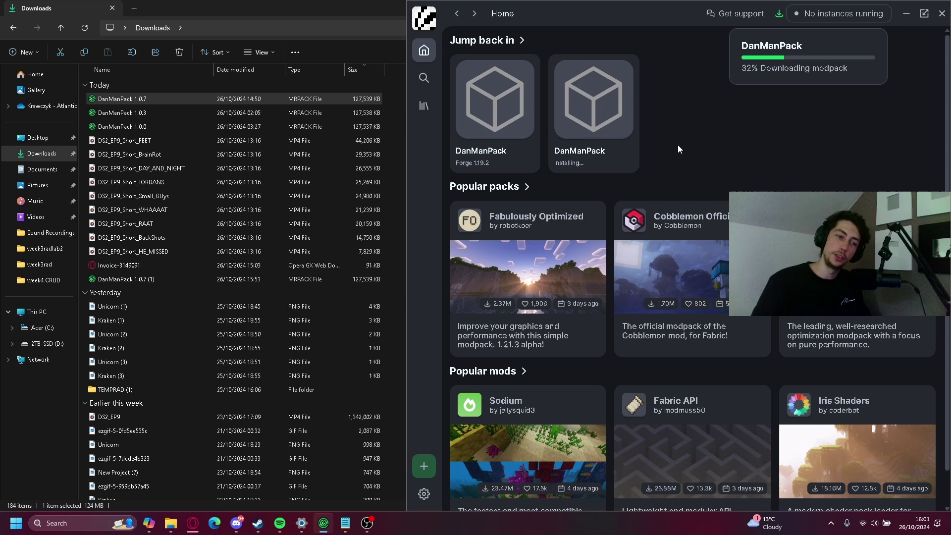
Launch DanManPack and enter server address 45.143.197.59:25614 in Multiplayer's Direct Connection.
left_click(517, 127)
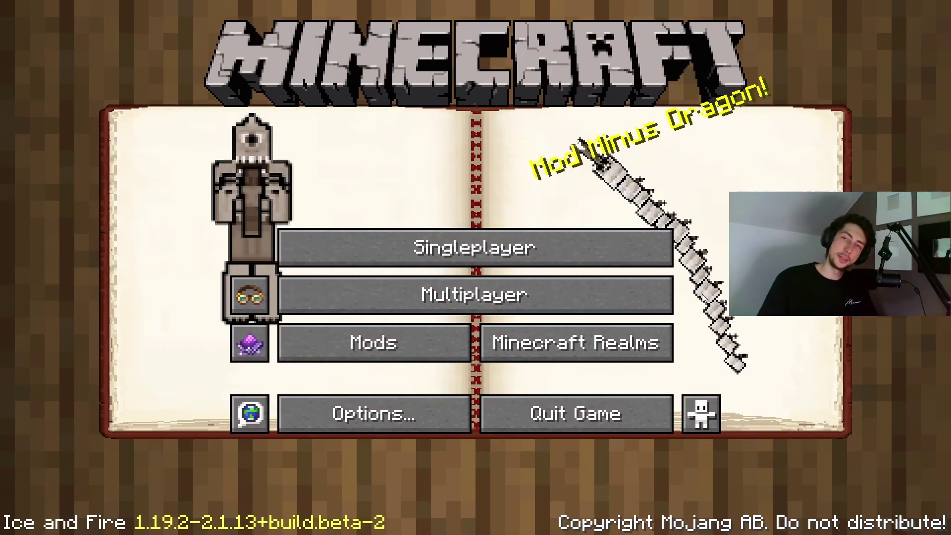
left_click(448, 295)
left_click(505, 450)
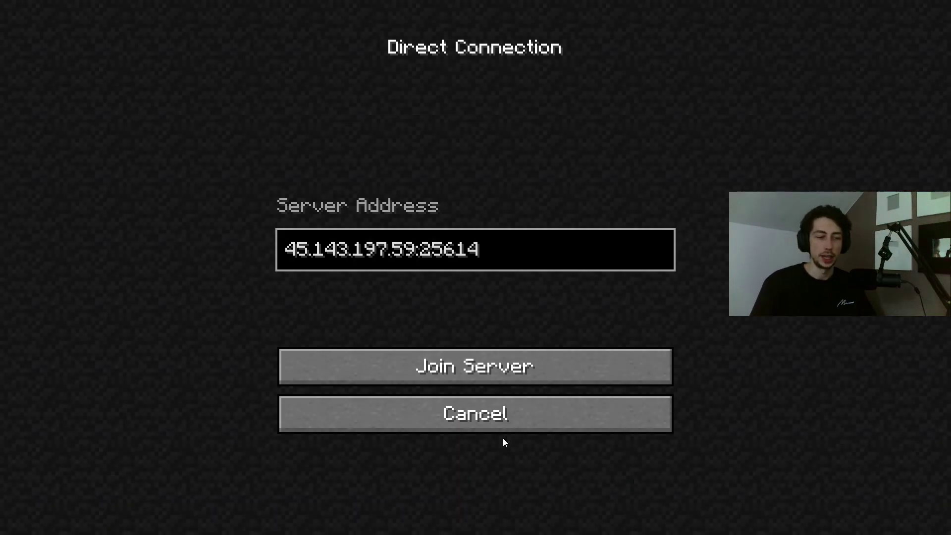
left_click(483, 247)
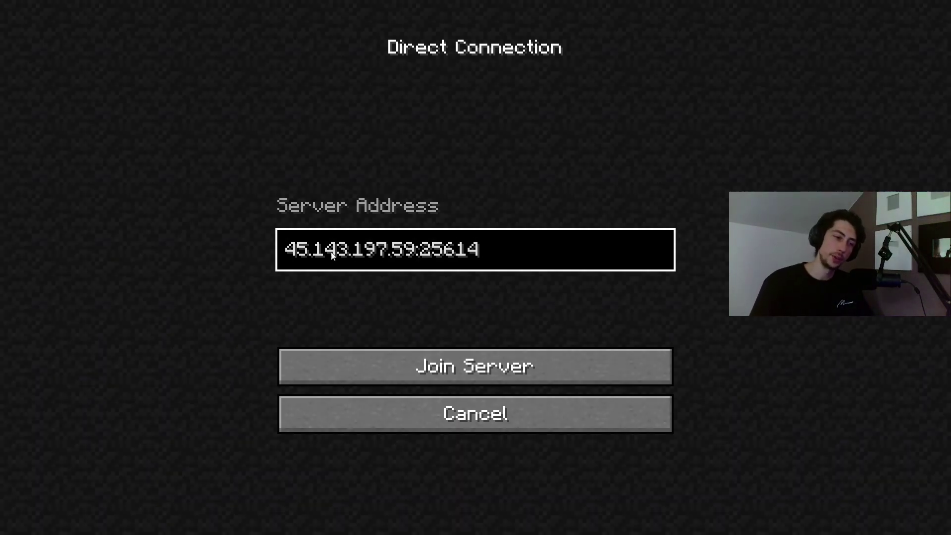